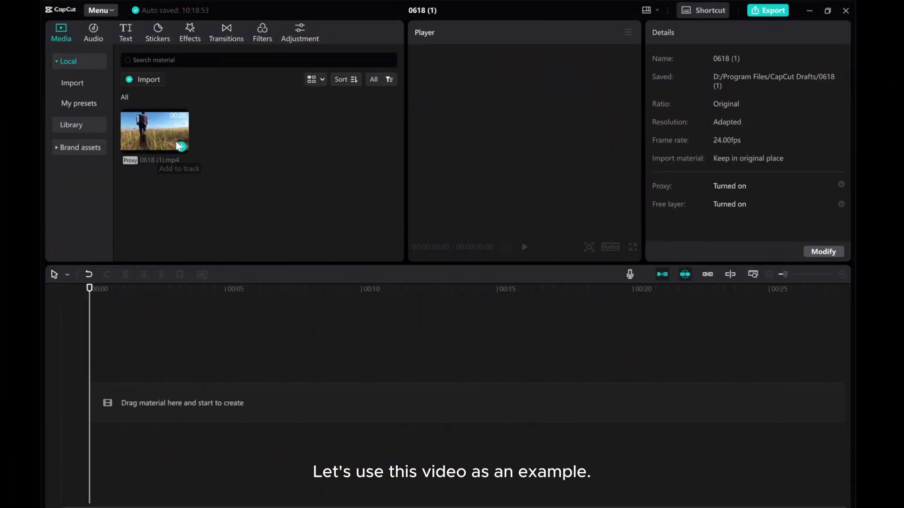
Place the field clip 0618 (1).mp4 on the timeline and play it until the 'love' text appears
left_click(152, 130)
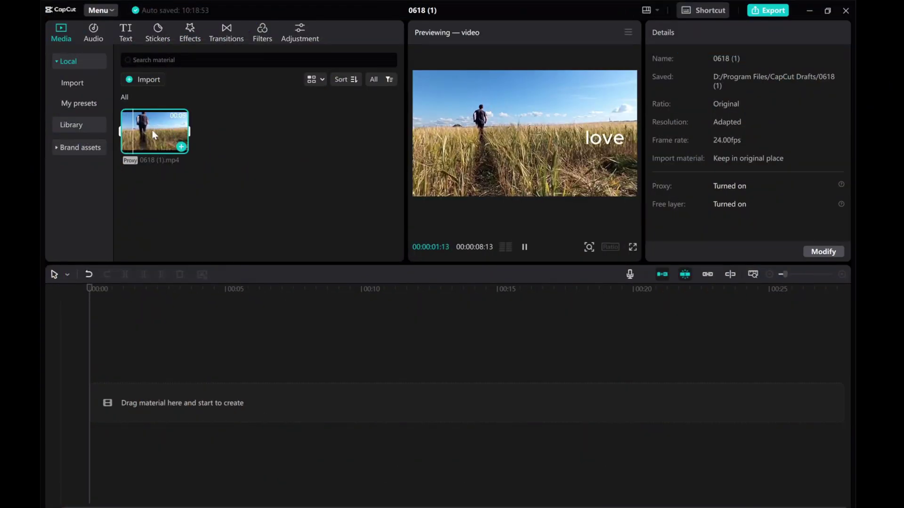
mouse_move(152, 130)
left_mouse_down()
mouse_move(160, 380)
mouse_move(139, 390)
left_mouse_up()
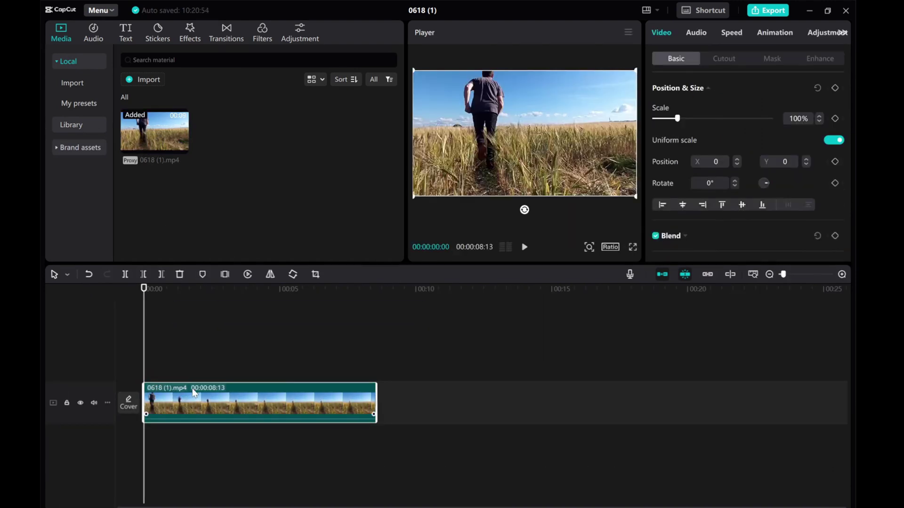
left_click(525, 247)
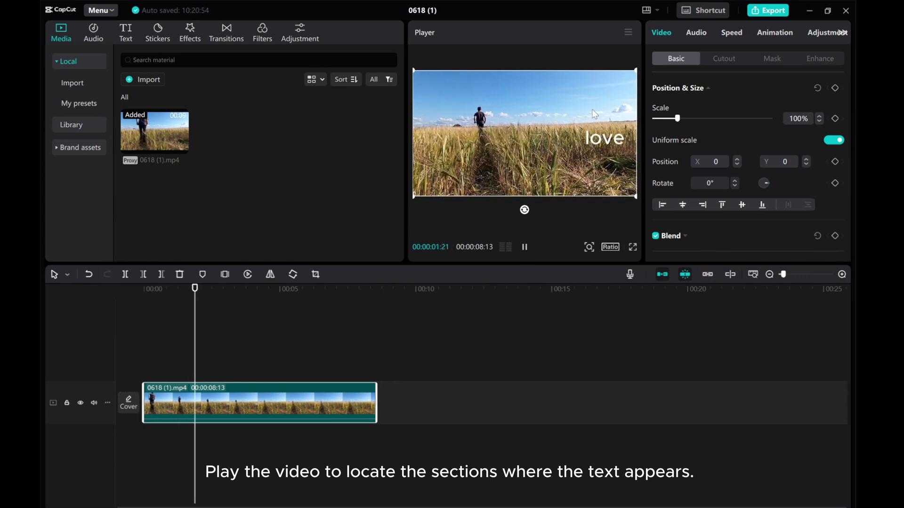
left_click(525, 249)
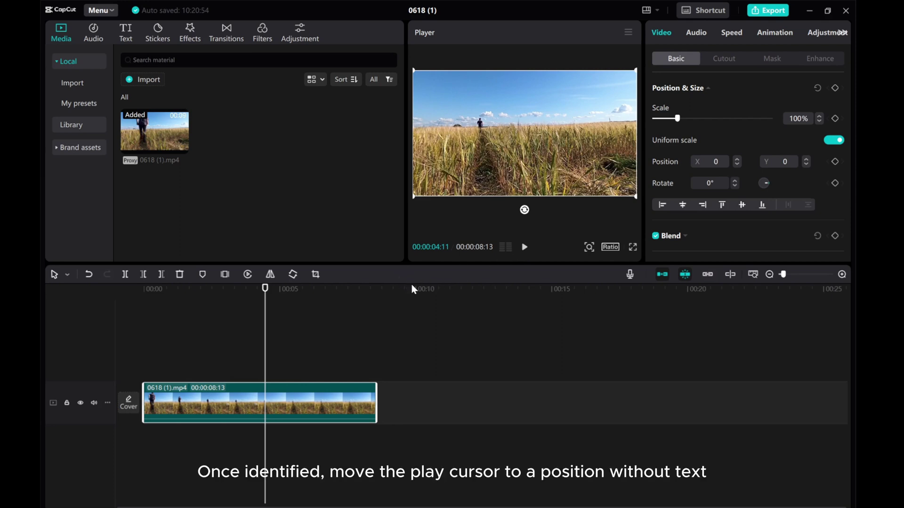
Insert a 3-second Freeze frame at a text-free moment near the 3-second mark
left_click(245, 343)
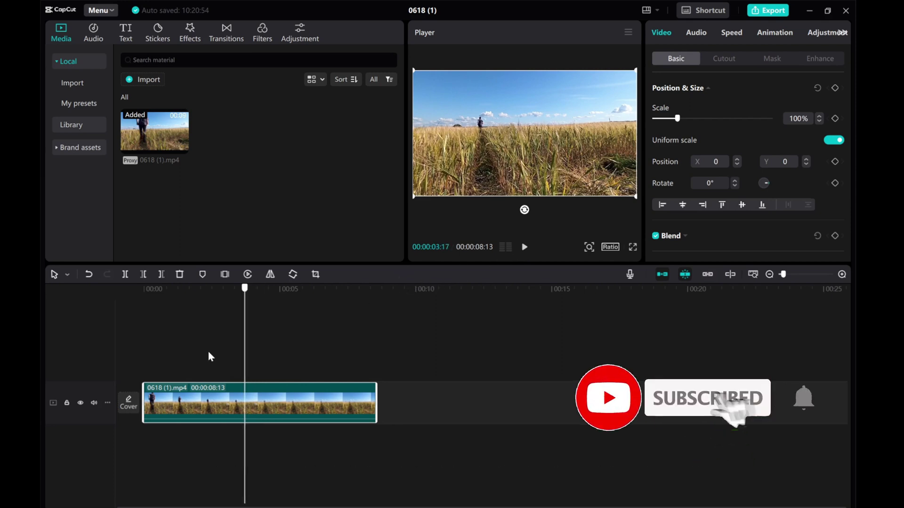
left_click_drag(202, 357, 242, 363)
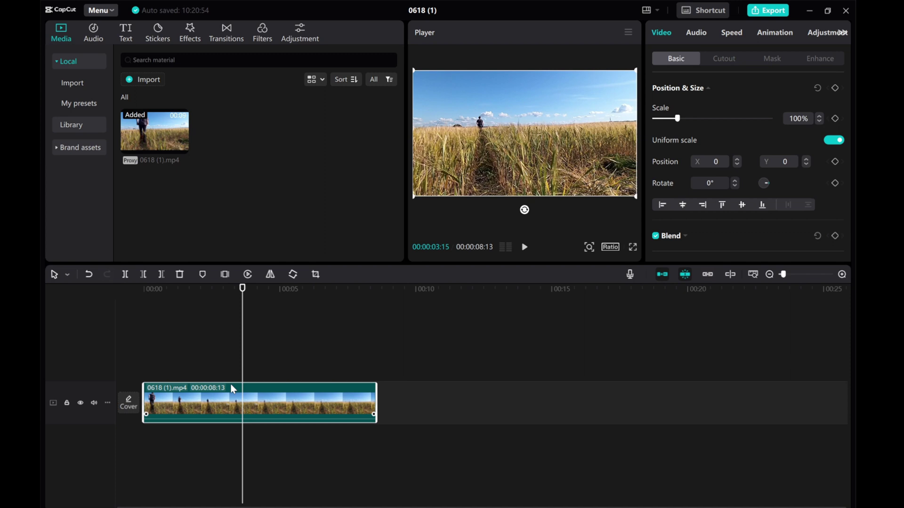
left_click(225, 274)
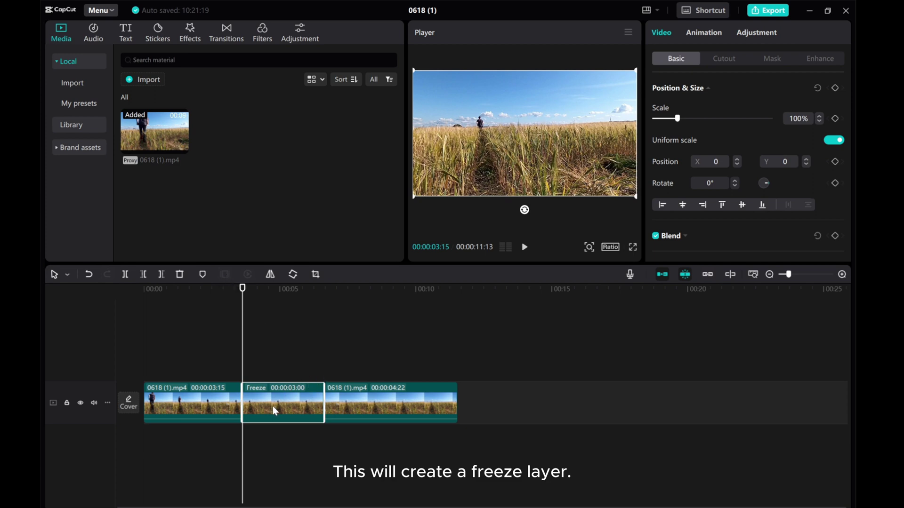
Move the Freeze clip to an upper track and trim its start to where the text appears near 1 second
mouse_move(271, 407)
left_mouse_down()
mouse_move(215, 360)
mouse_move(192, 364)
left_mouse_up()
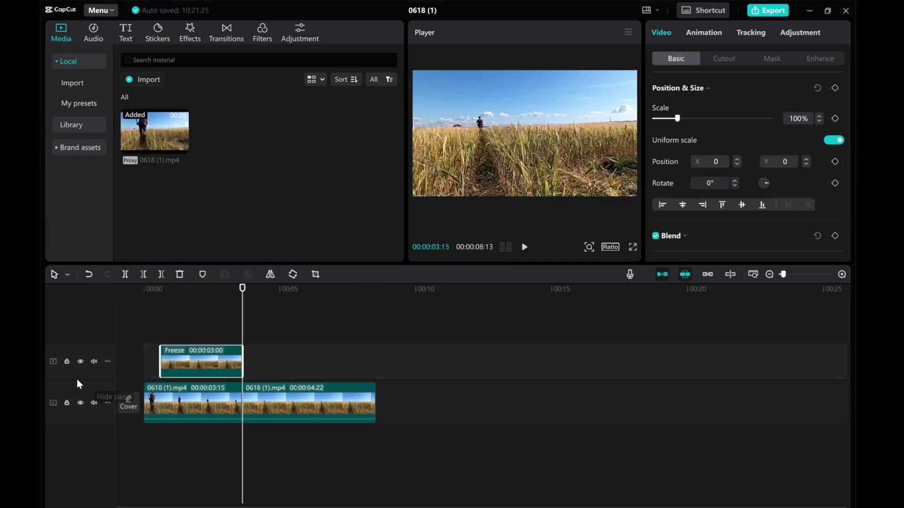
left_click(80, 361)
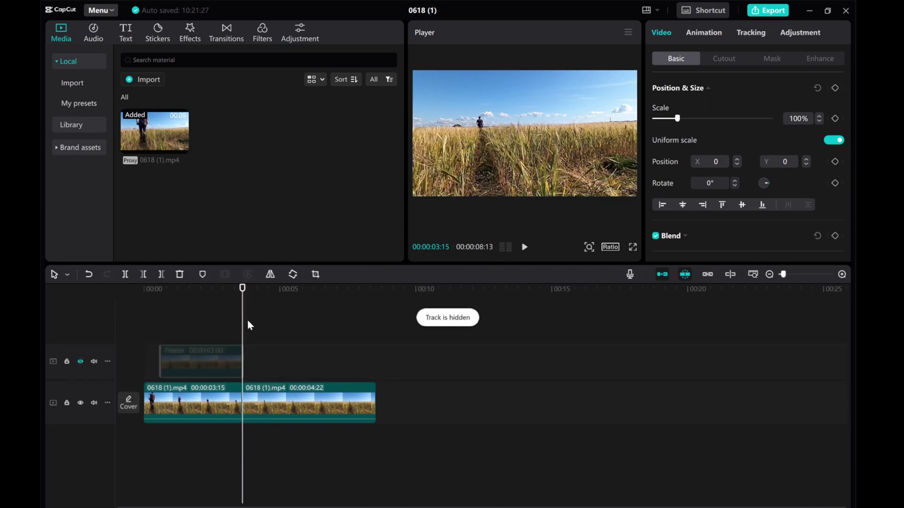
left_click_drag(243, 327, 173, 334)
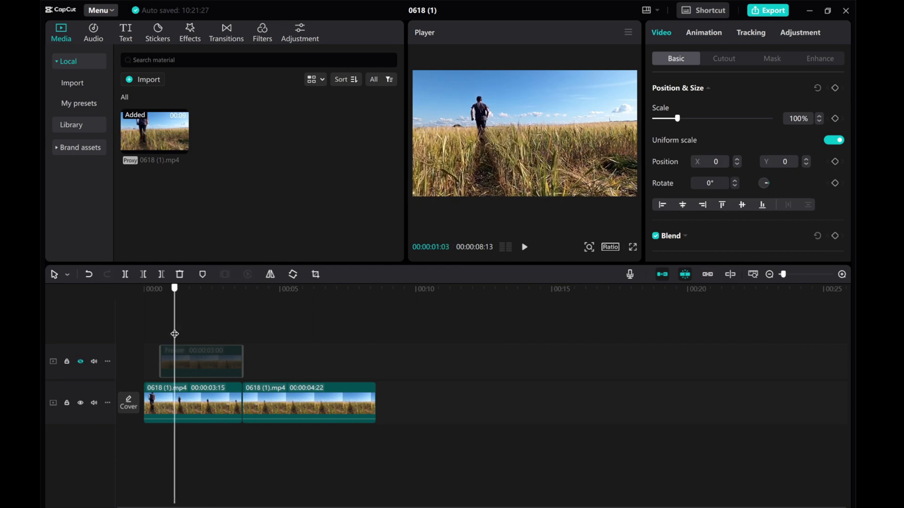
left_click(80, 361)
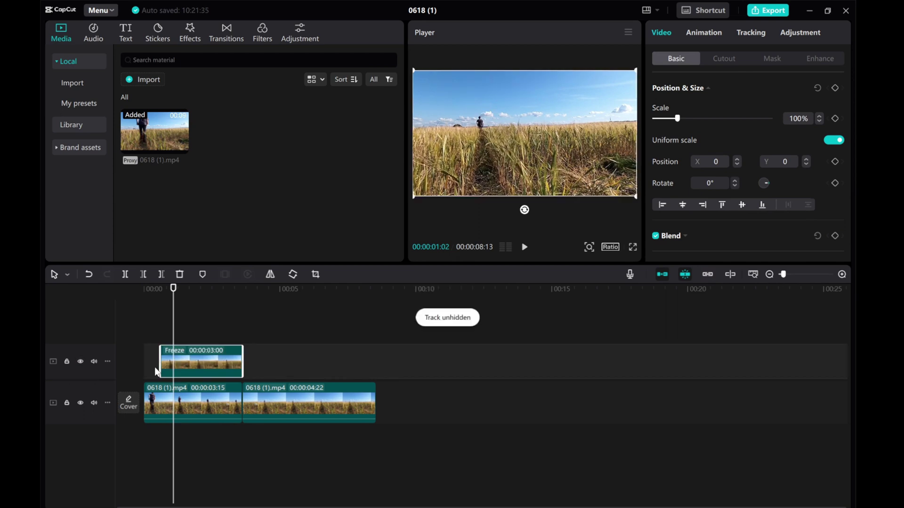
left_click_drag(162, 363, 173, 363)
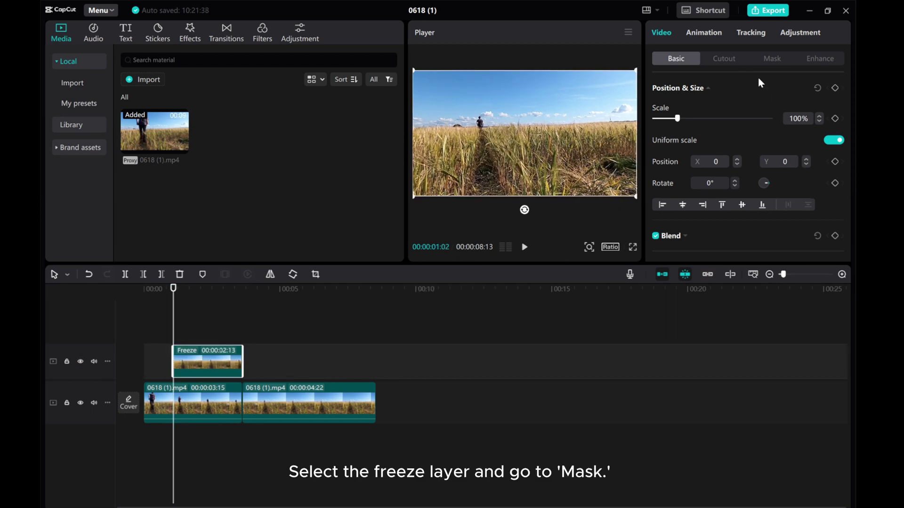
Apply a Rectangle mask to the freeze layer and scrub to a frame showing the text
left_click(765, 61)
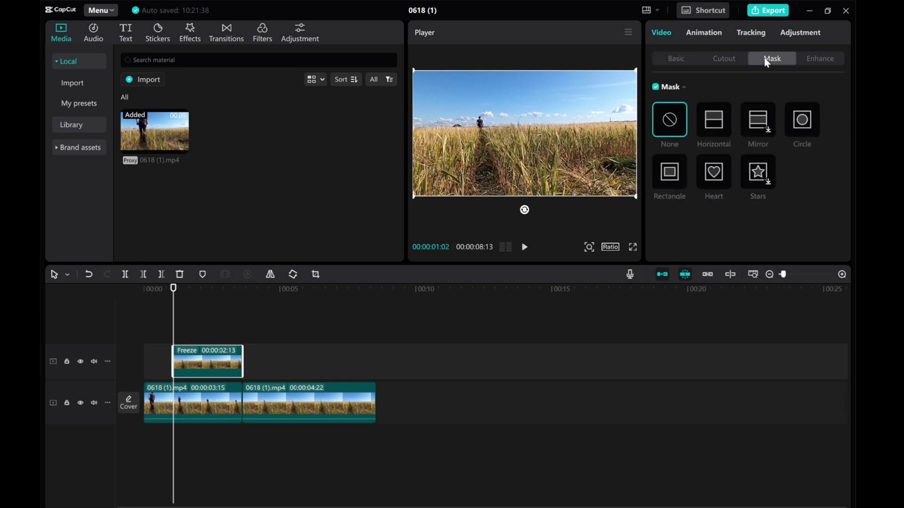
left_click(671, 178)
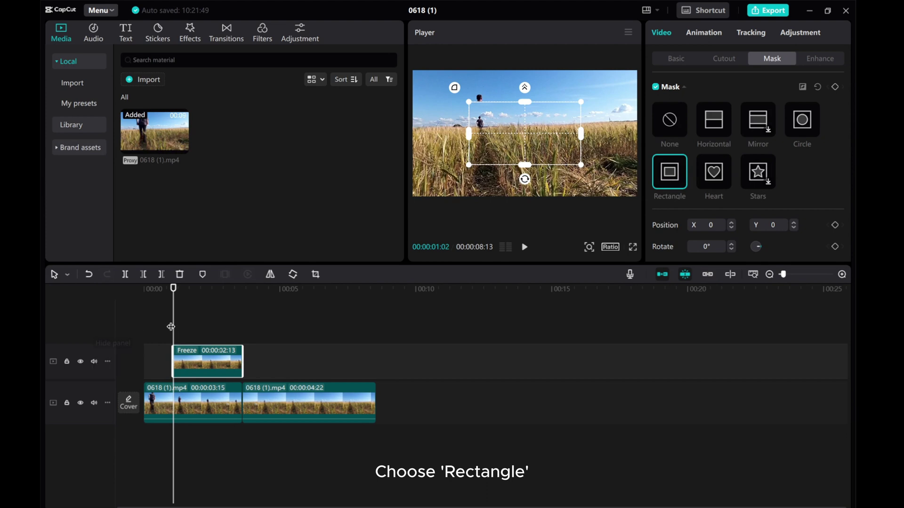
left_click_drag(174, 331, 189, 334)
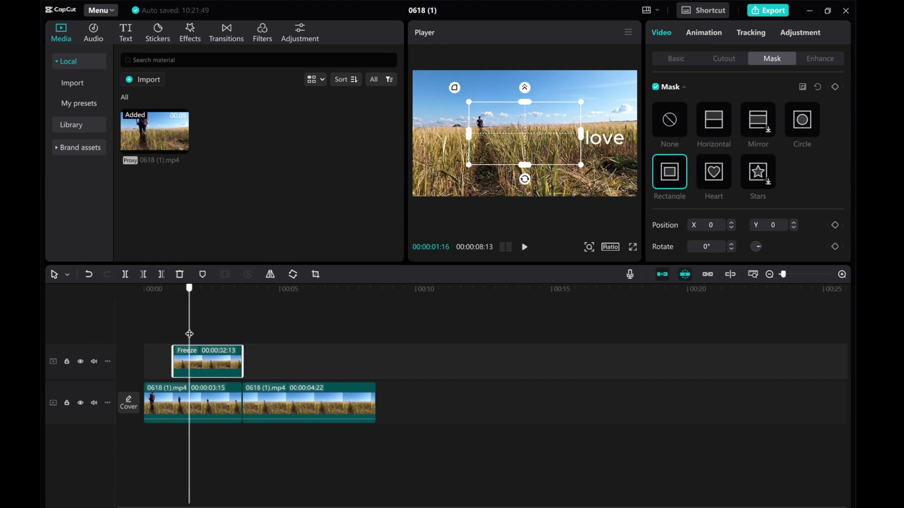
Position and shrink the rectangle mask so it just covers the 'love' text on the right
left_click_drag(533, 145, 572, 142)
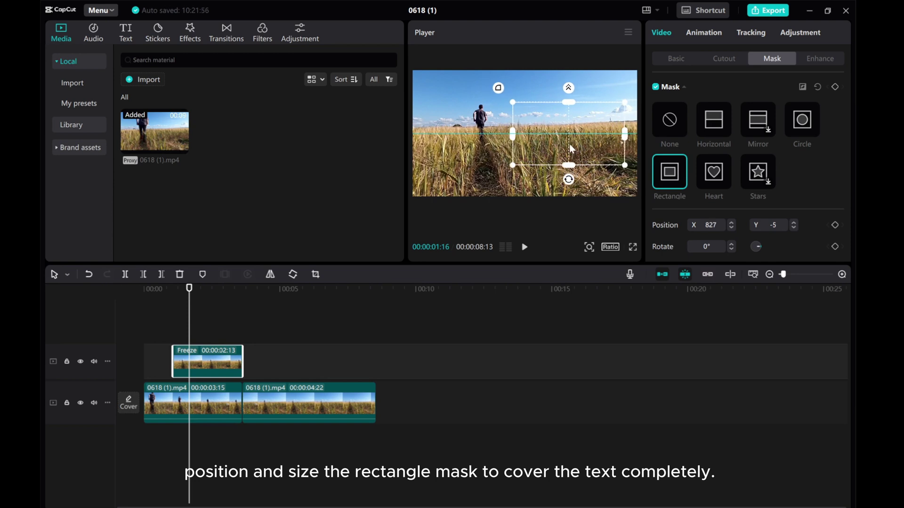
left_click_drag(572, 143, 541, 143)
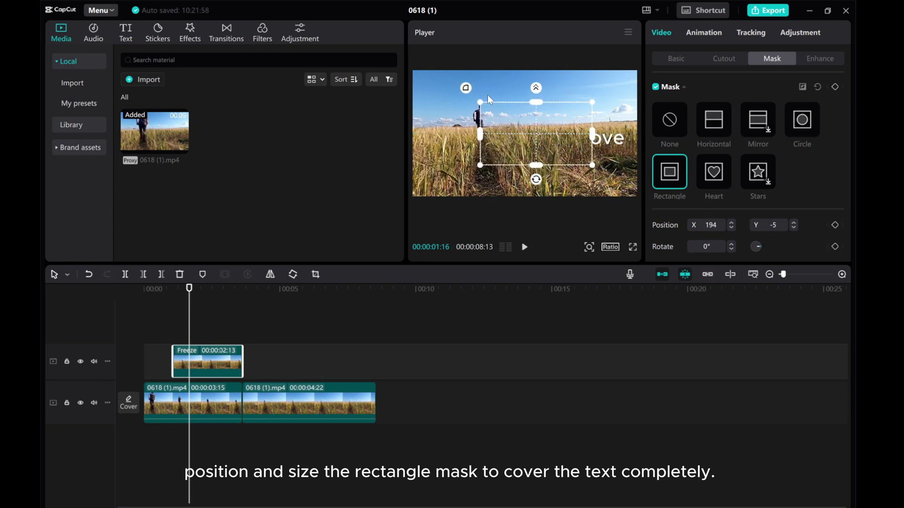
mouse_move(482, 104)
left_mouse_down()
mouse_move(519, 135)
mouse_move(604, 145)
left_mouse_up()
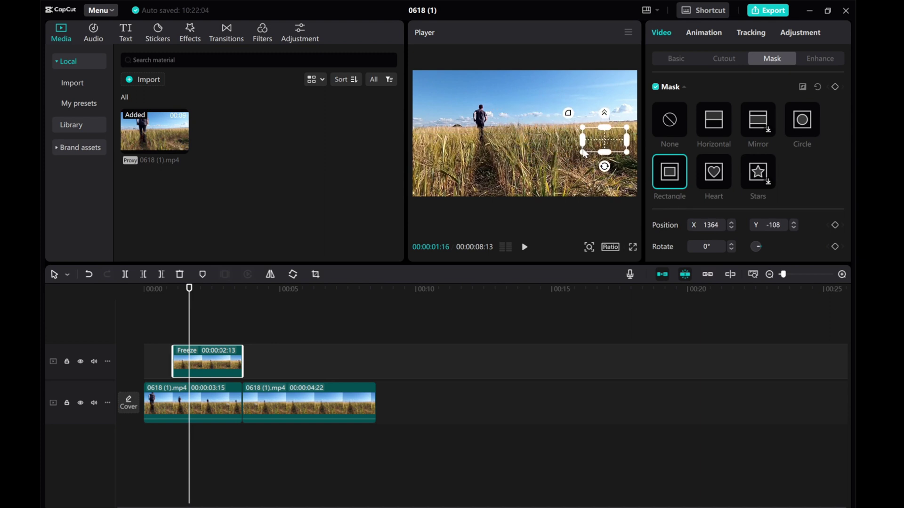
scroll(738, 184, "down", 2)
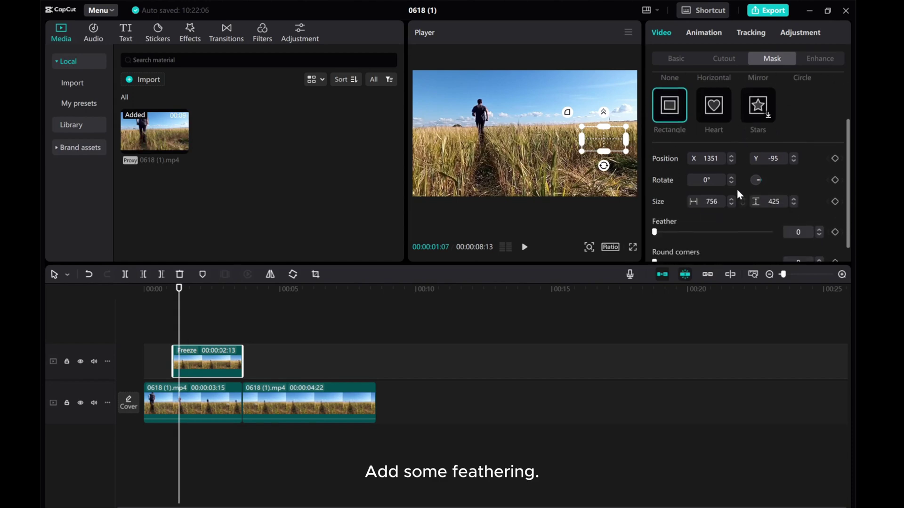
scroll(736, 188, "down", 1)
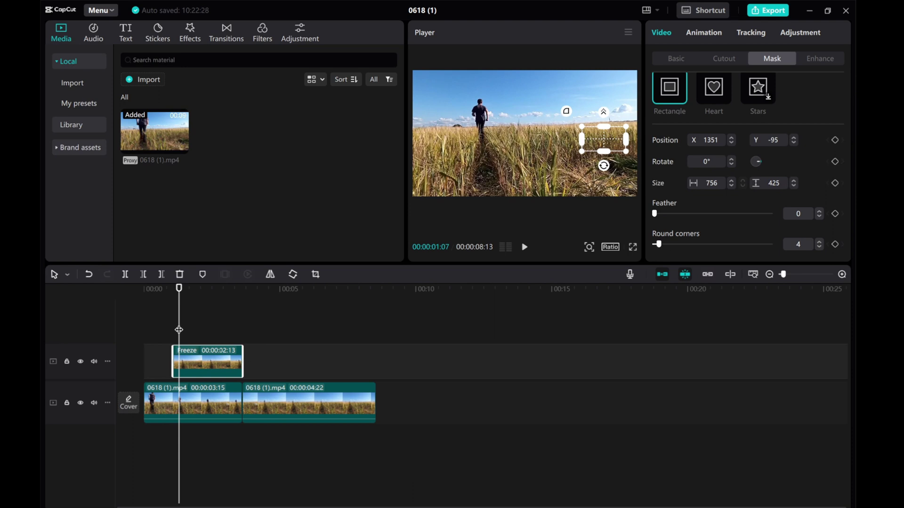
left_click_drag(174, 330, 156, 336)
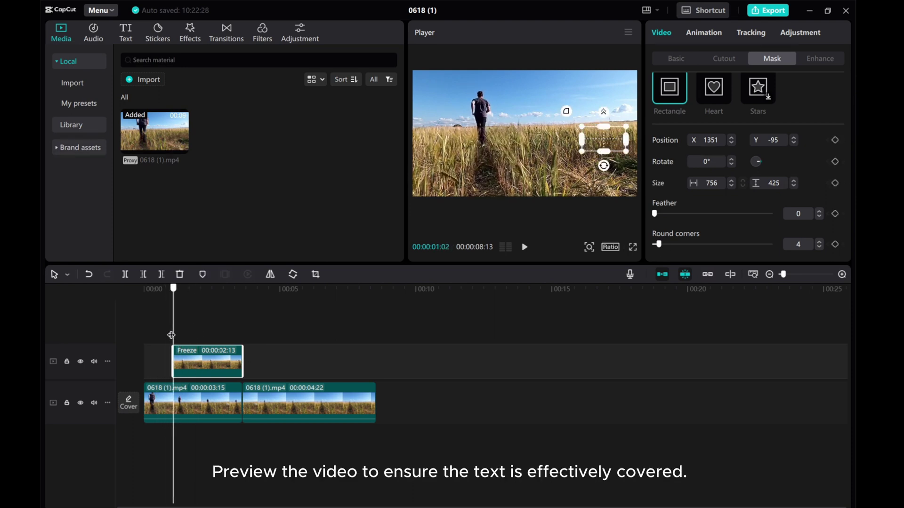
left_click(171, 333)
left_click_drag(170, 333, 59, 331)
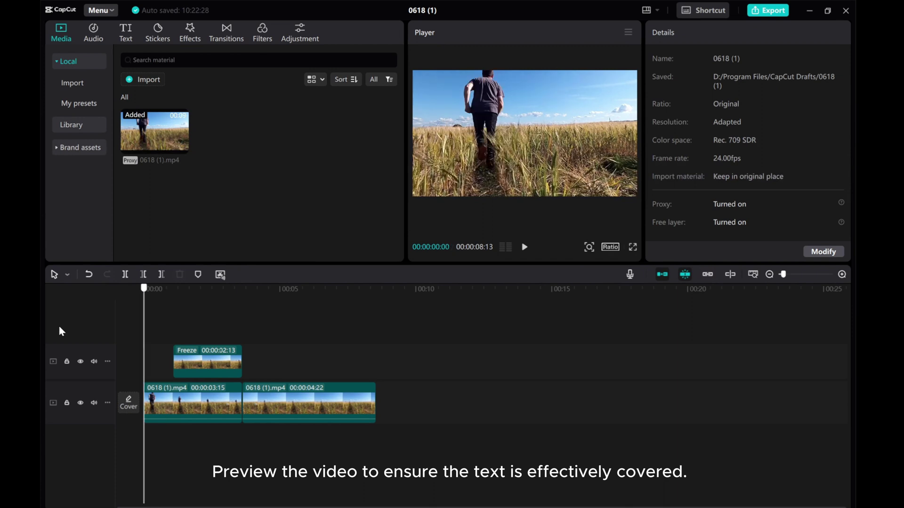
left_click(519, 249)
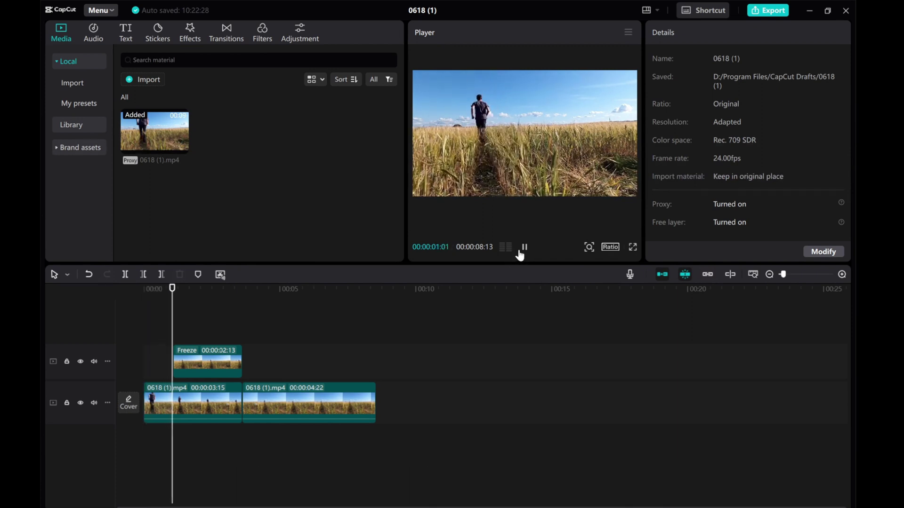
left_click(521, 249)
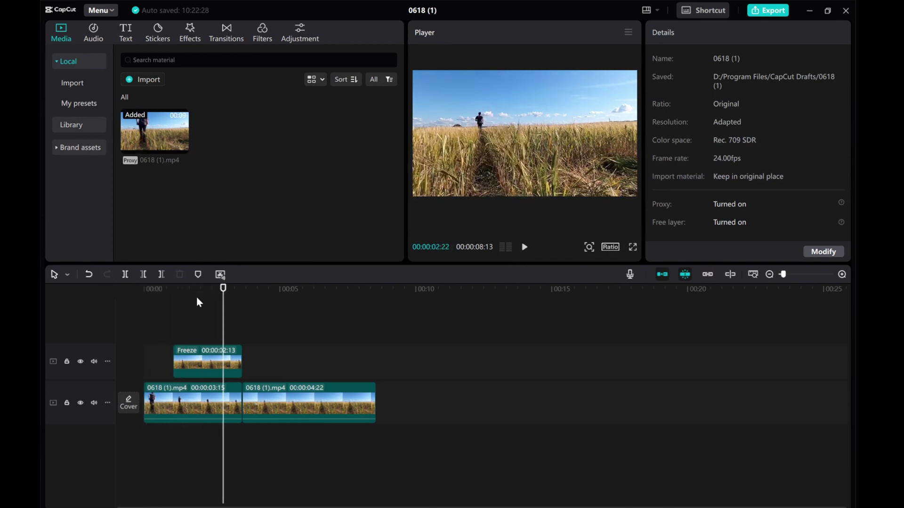
left_click(523, 250)
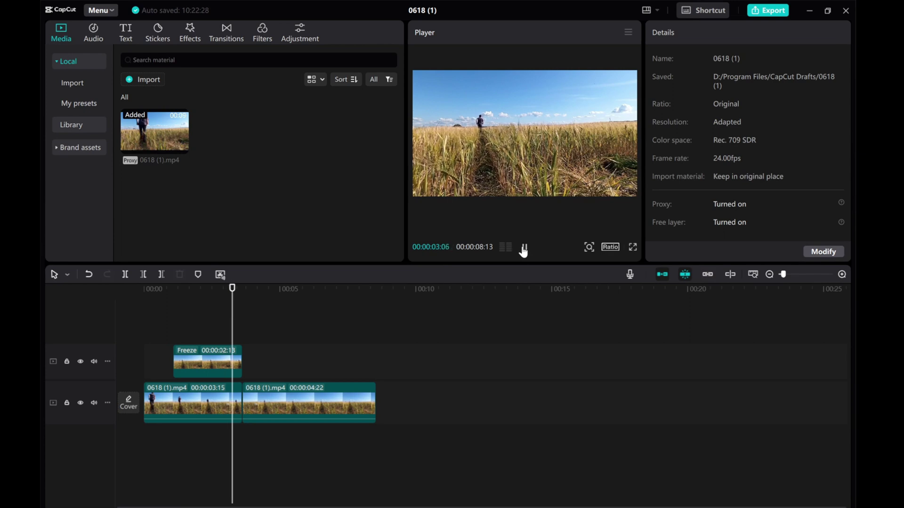